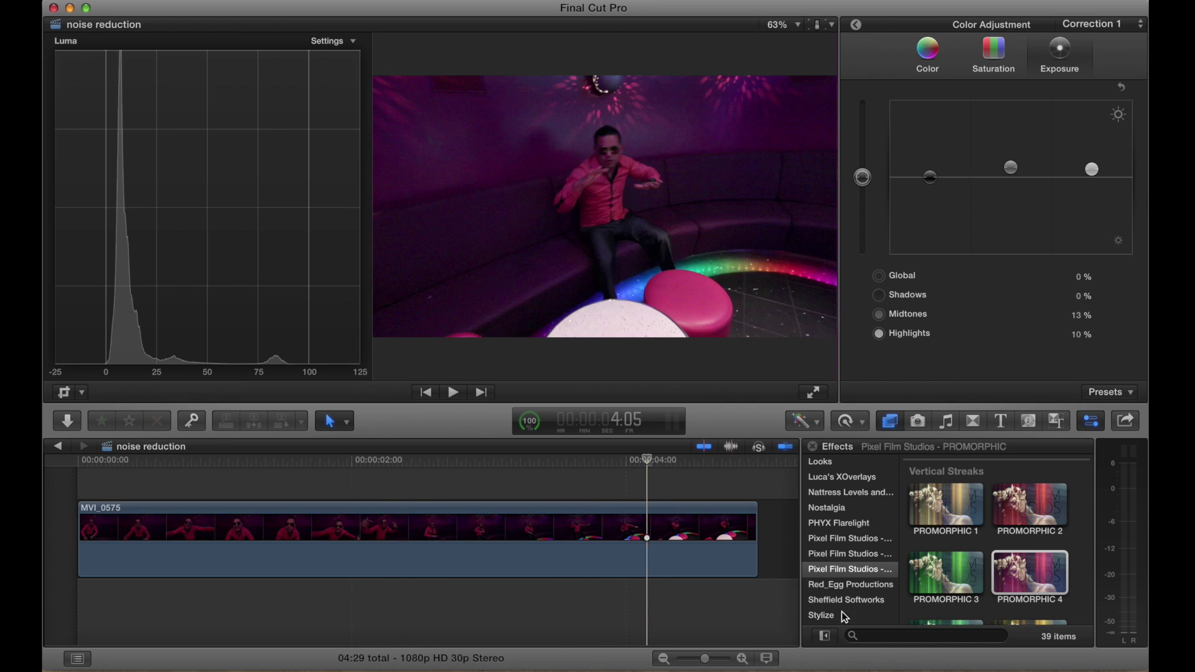
Scroll the Effects category list back to the top while viewing the PROMORPHIC effects
scroll(860, 494, up, 5)
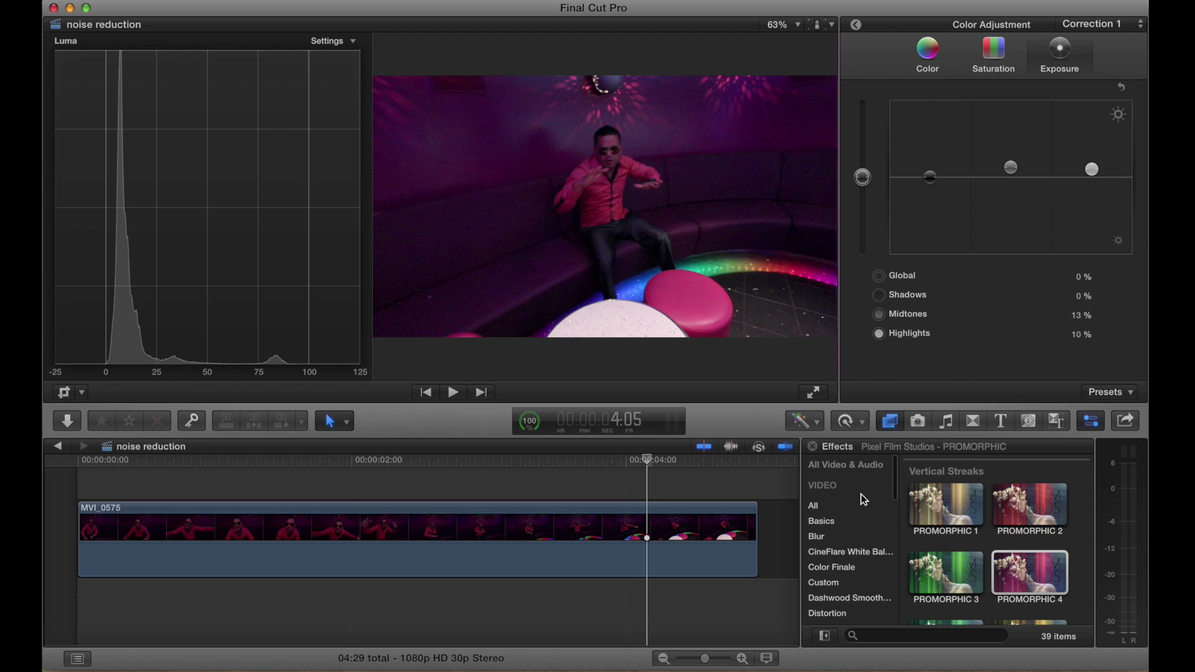
Search the effects for 'carto' and apply the Cartoon effect to the MVI_0575 clip
click(891, 422)
click(890, 422)
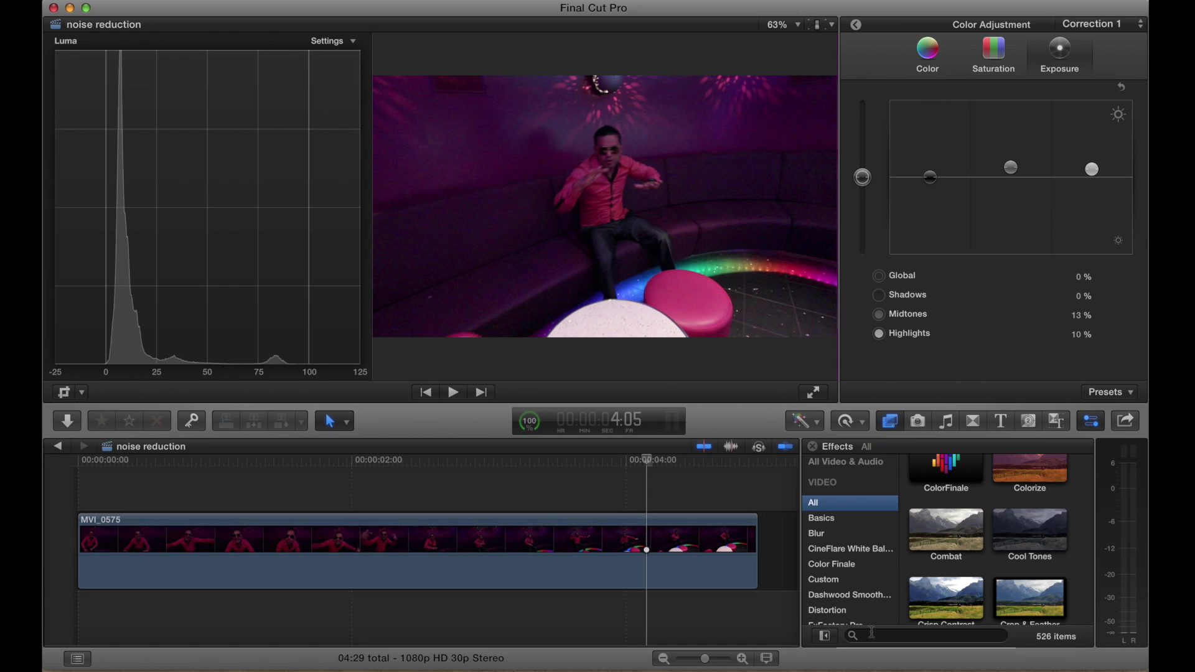
click(872, 632)
text(c)
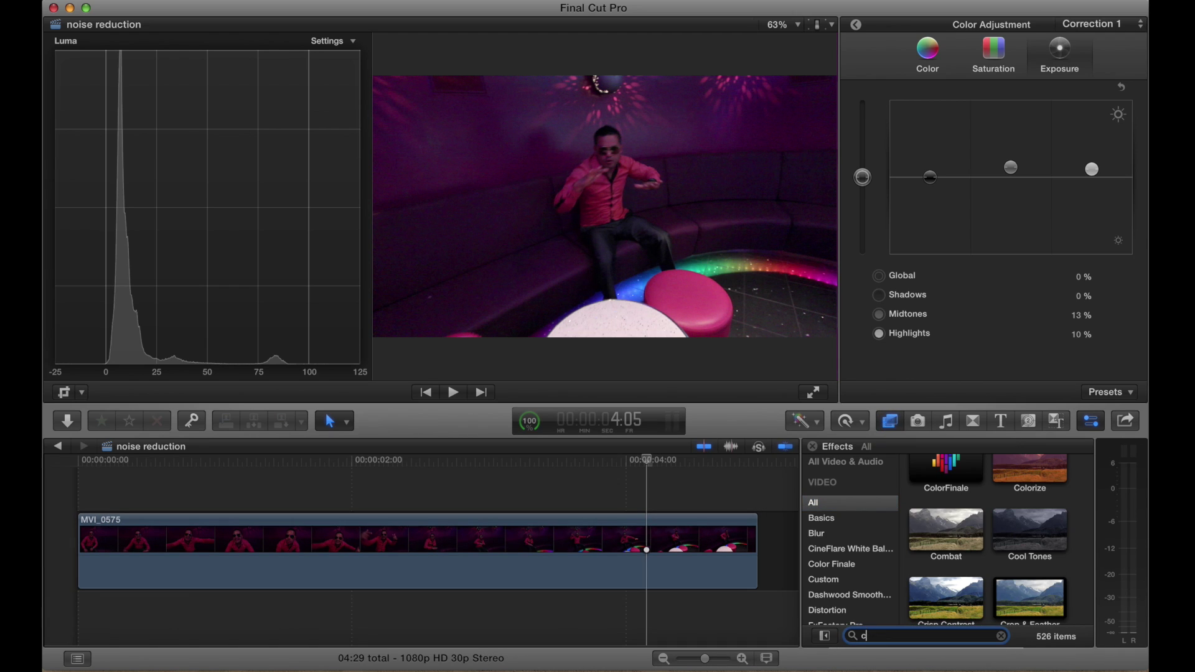
text(arto)
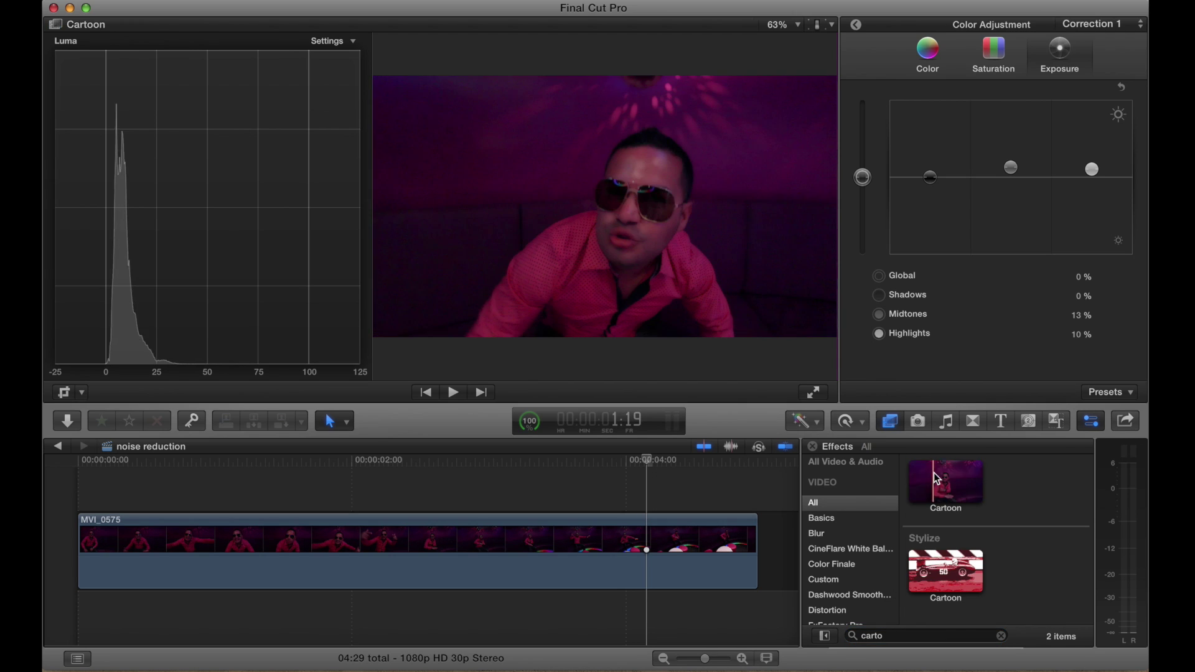
drag(938, 480, 627, 543)
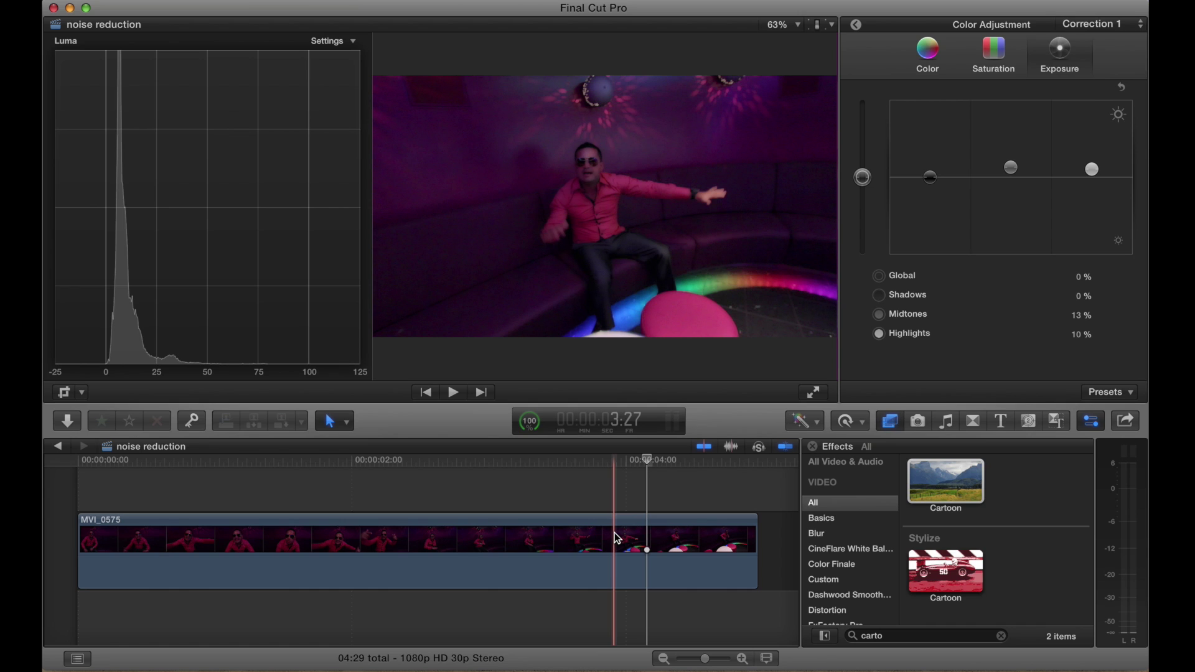
click(962, 494)
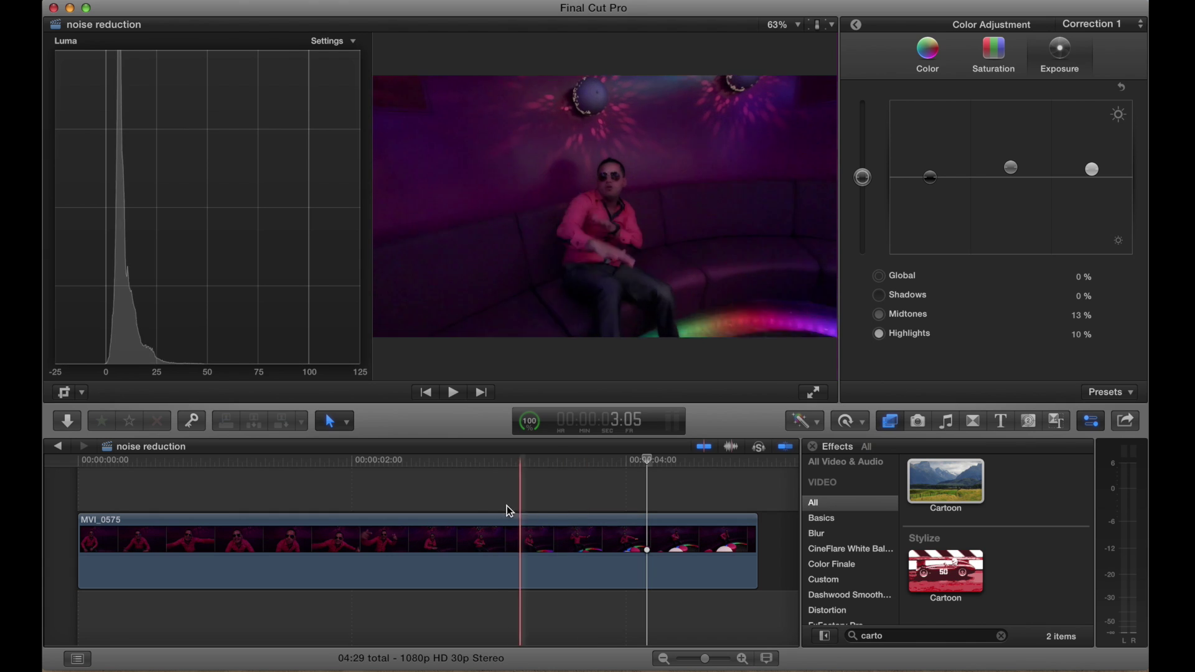
At the 1:28 frame, lower the Cartoon effect's Amount from 100 to 85
click(347, 504)
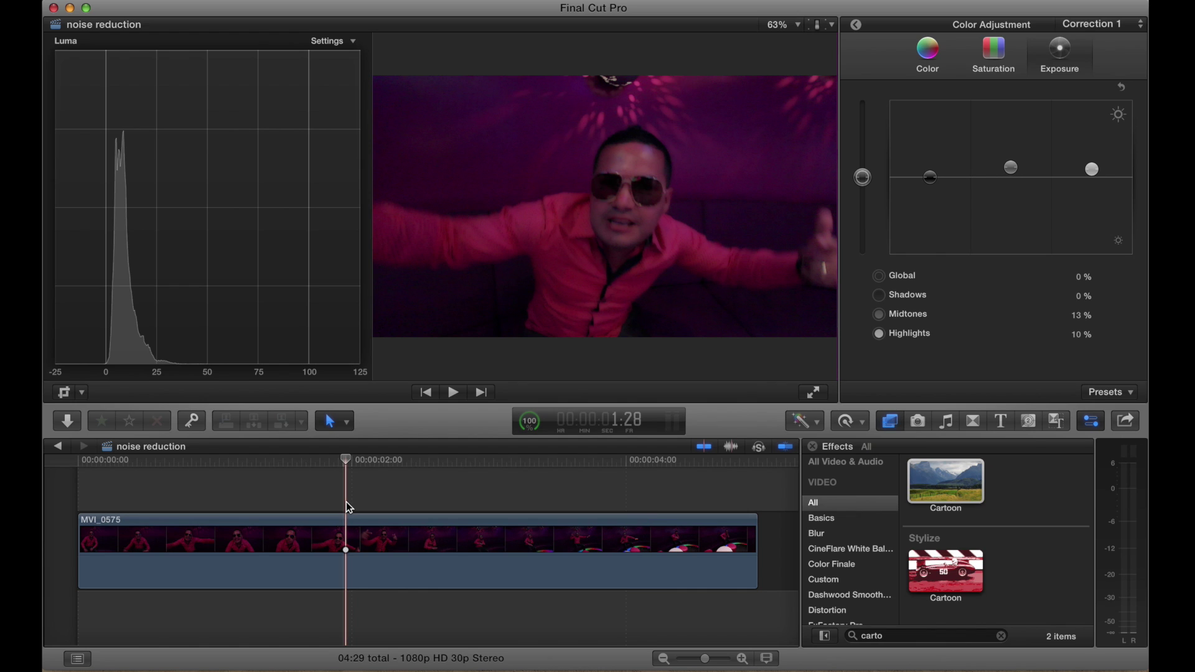
click(857, 25)
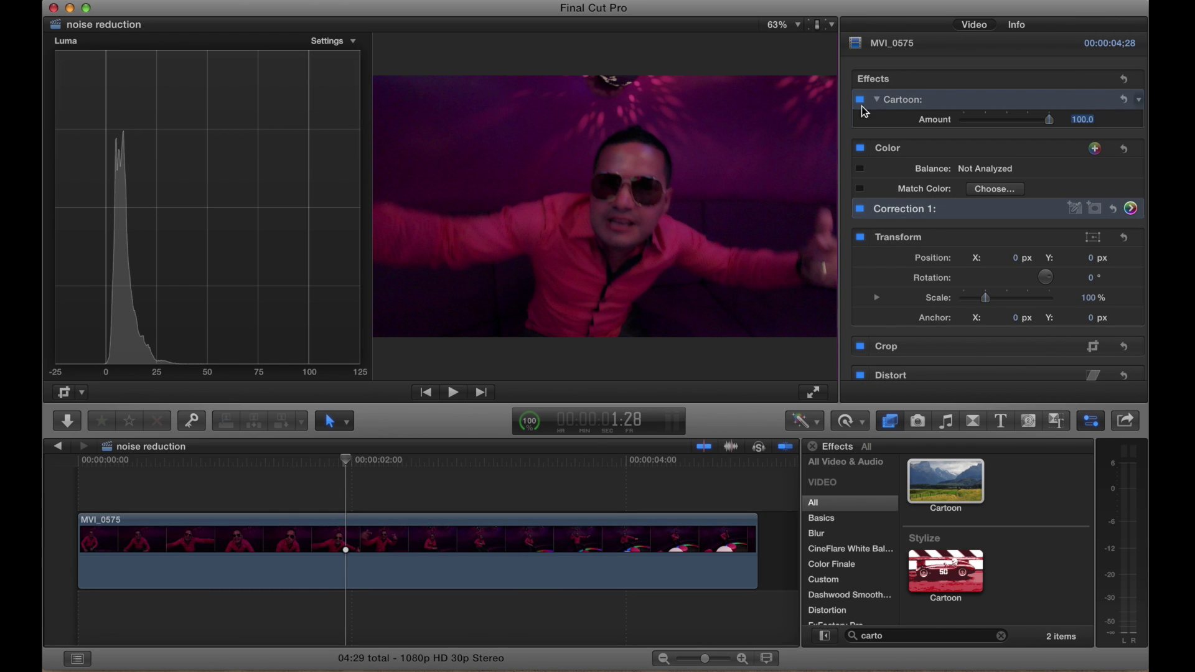
click(1091, 127)
text(85)
key(Return)
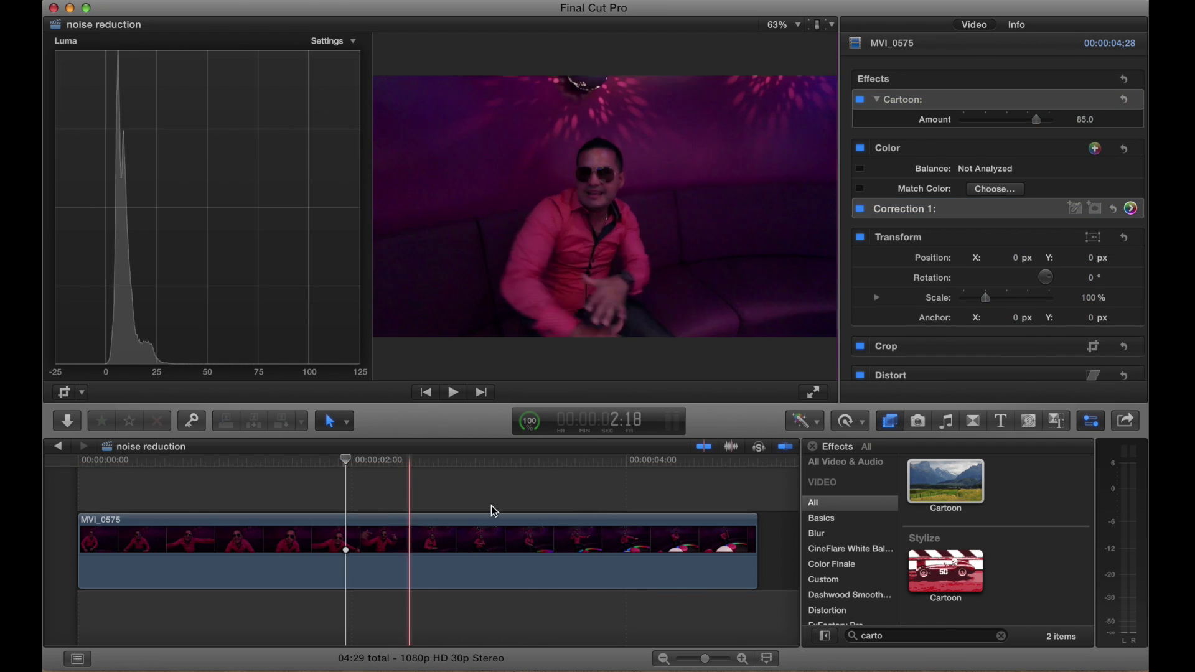
click(1002, 637)
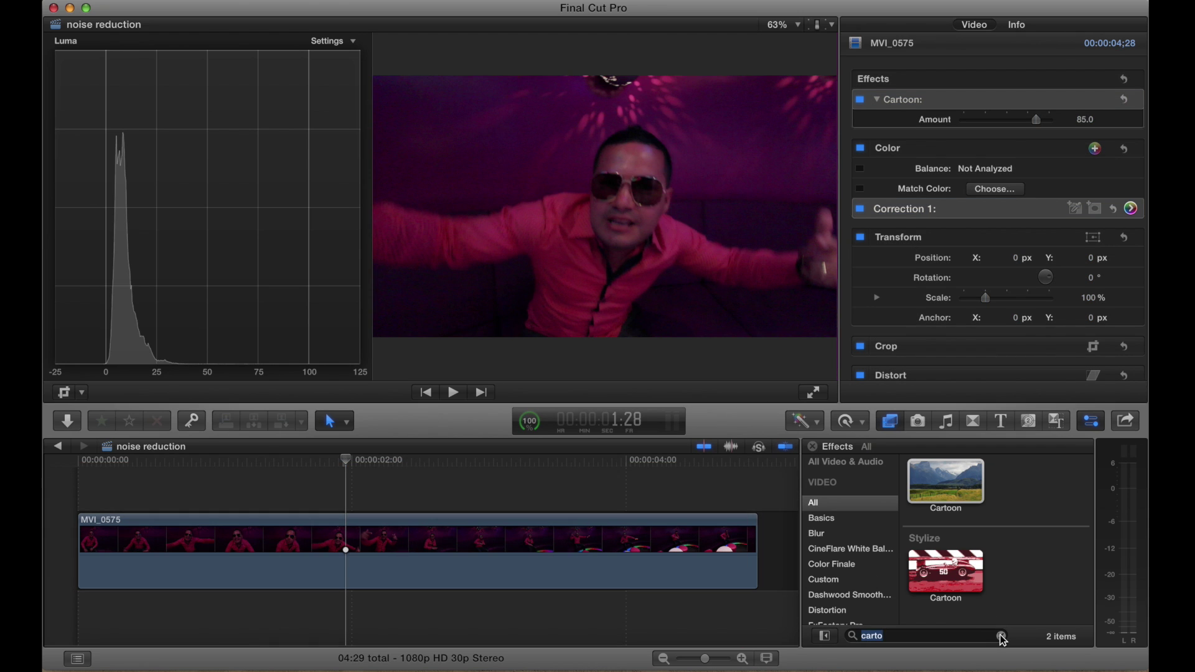
Replace the search with 'shar' and apply the Sharpen effect to MVI_0575
click(1002, 636)
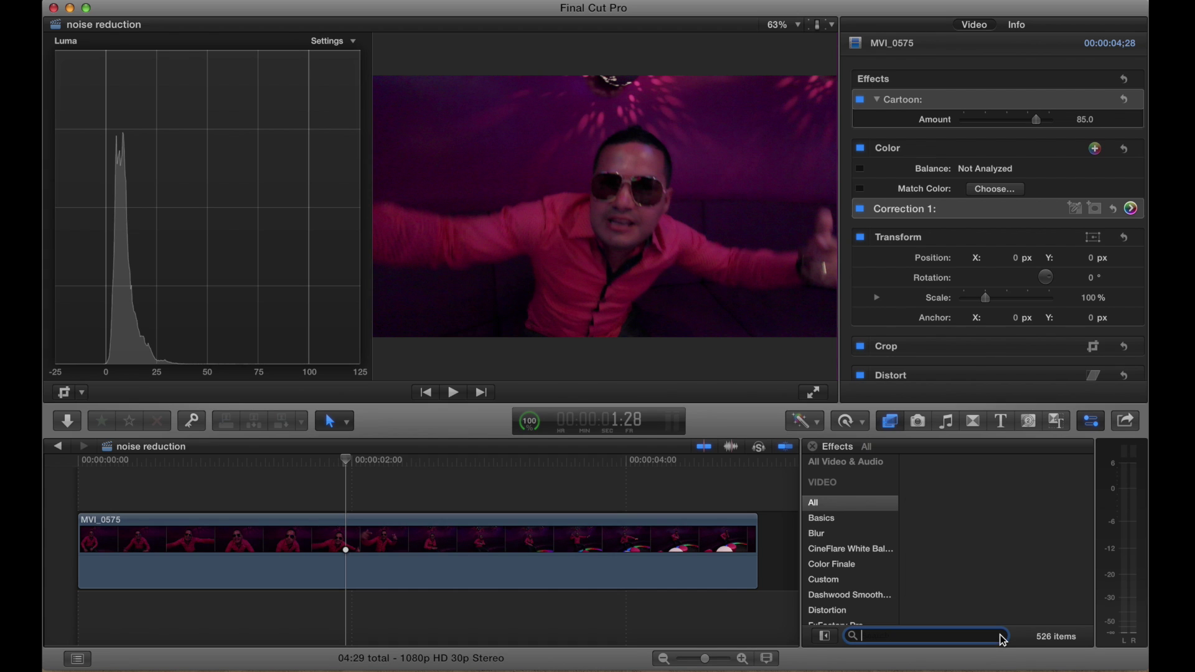
text(sha)
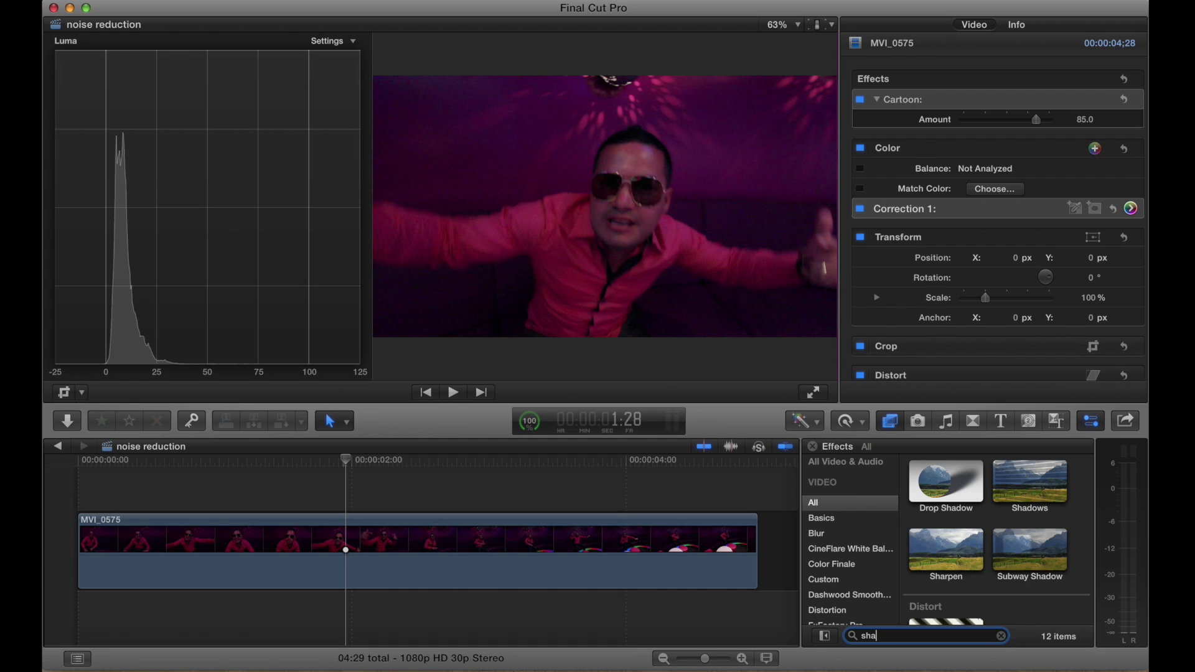
text(r)
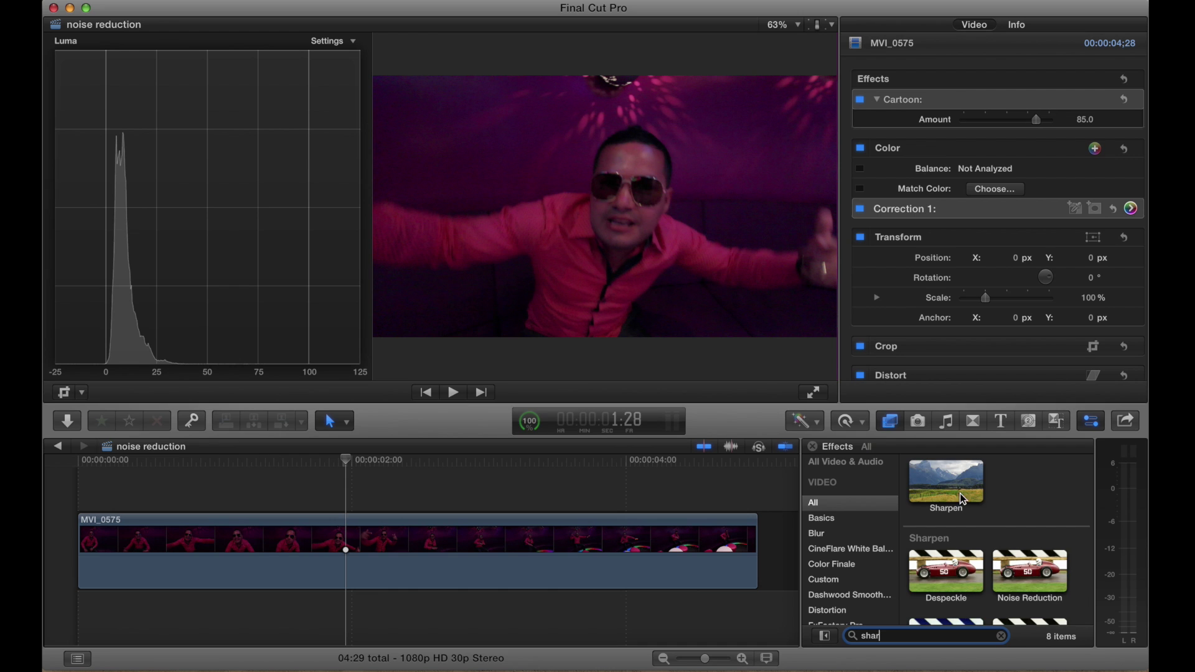
click(938, 479)
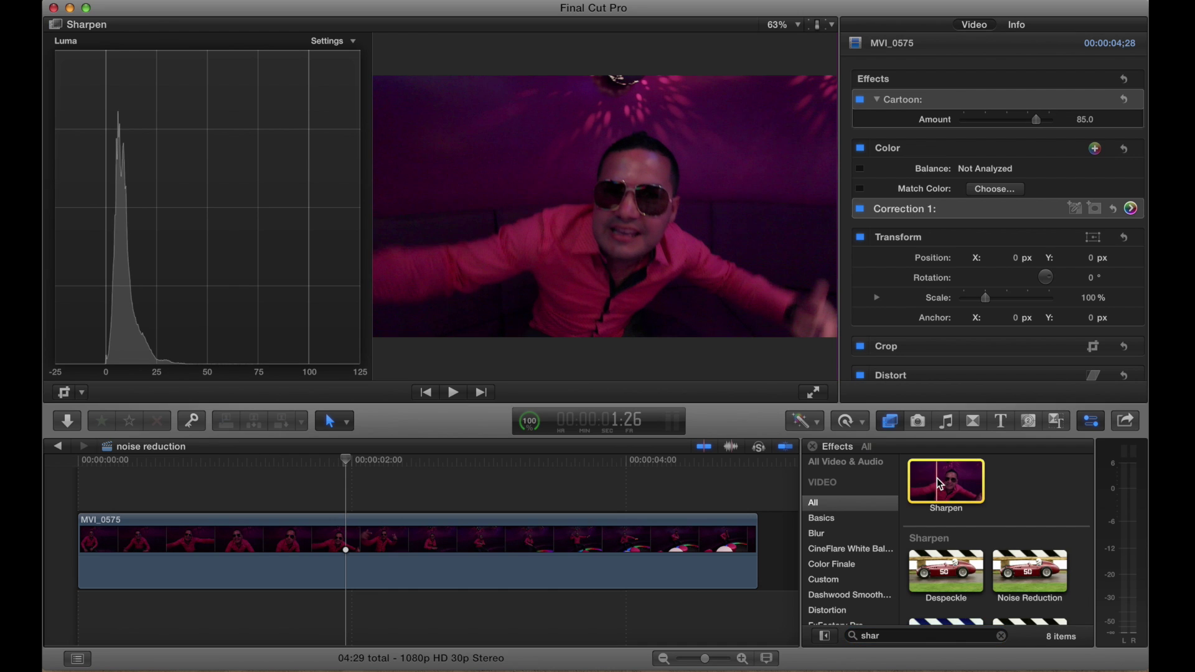
drag(940, 484, 532, 555)
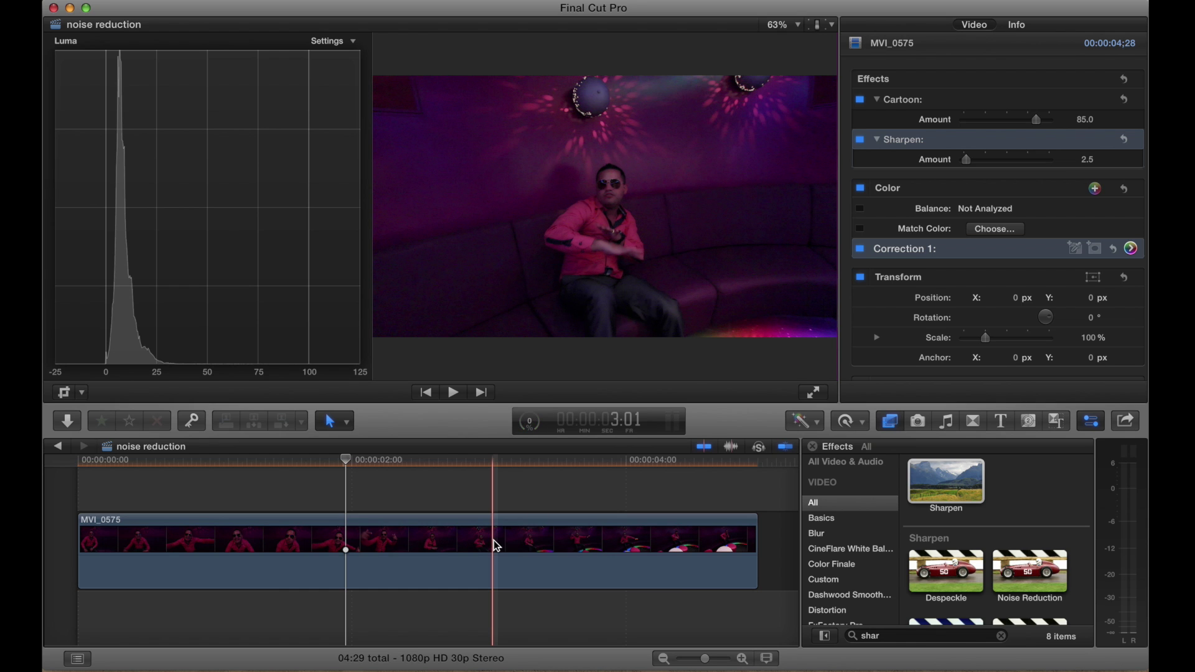
Select MVI_0575 and nudge the Cartoon Amount up to about 90.27
click(378, 523)
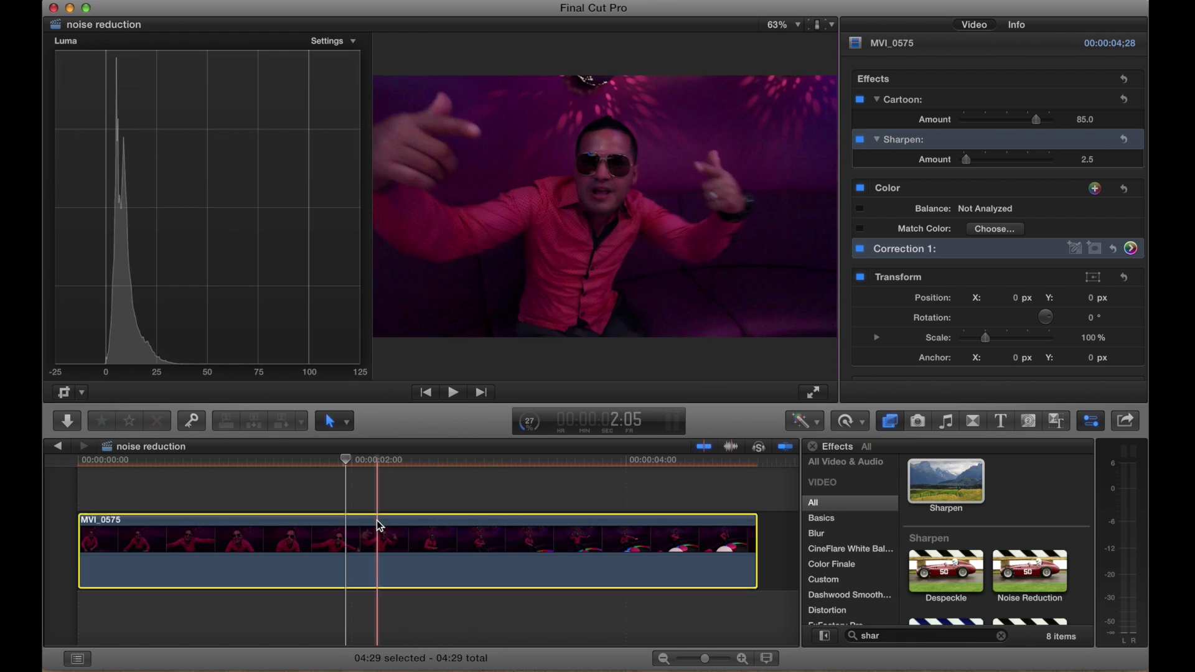
click(376, 462)
click(1042, 125)
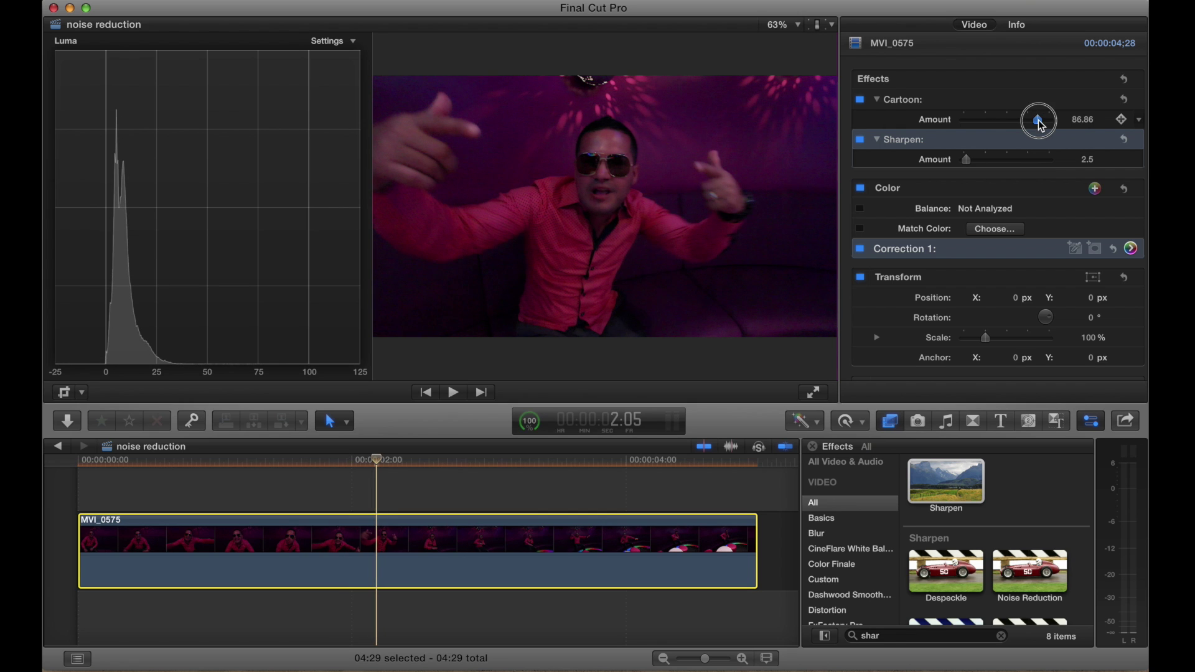
drag(1041, 125, 1045, 125)
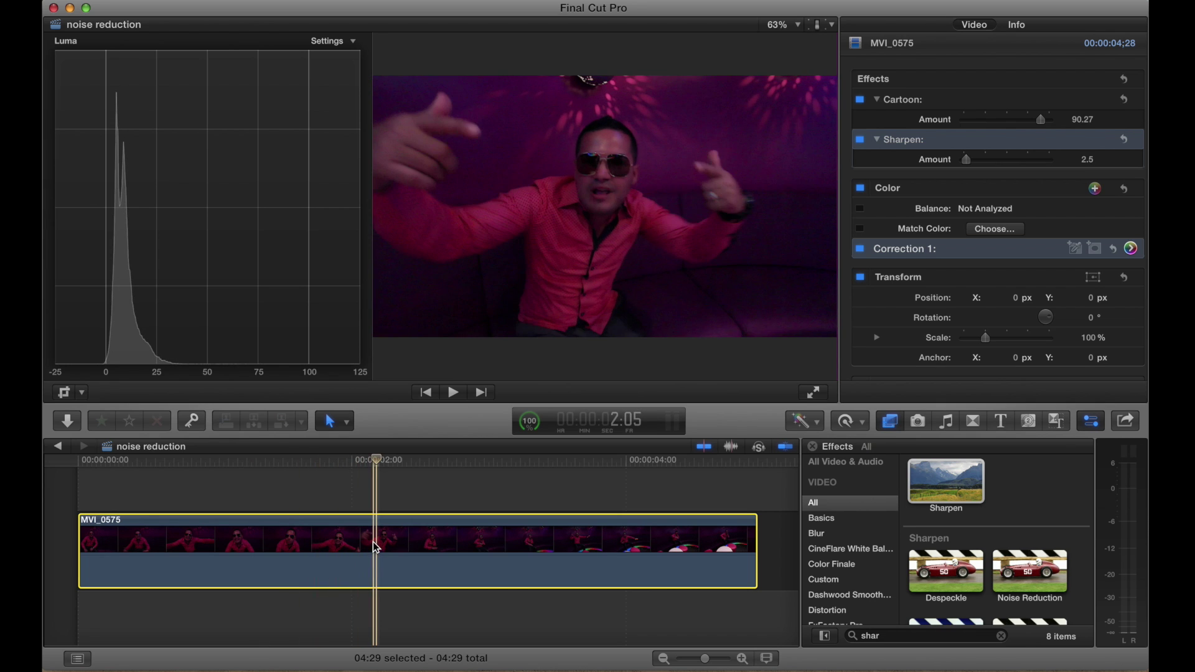
click(152, 464)
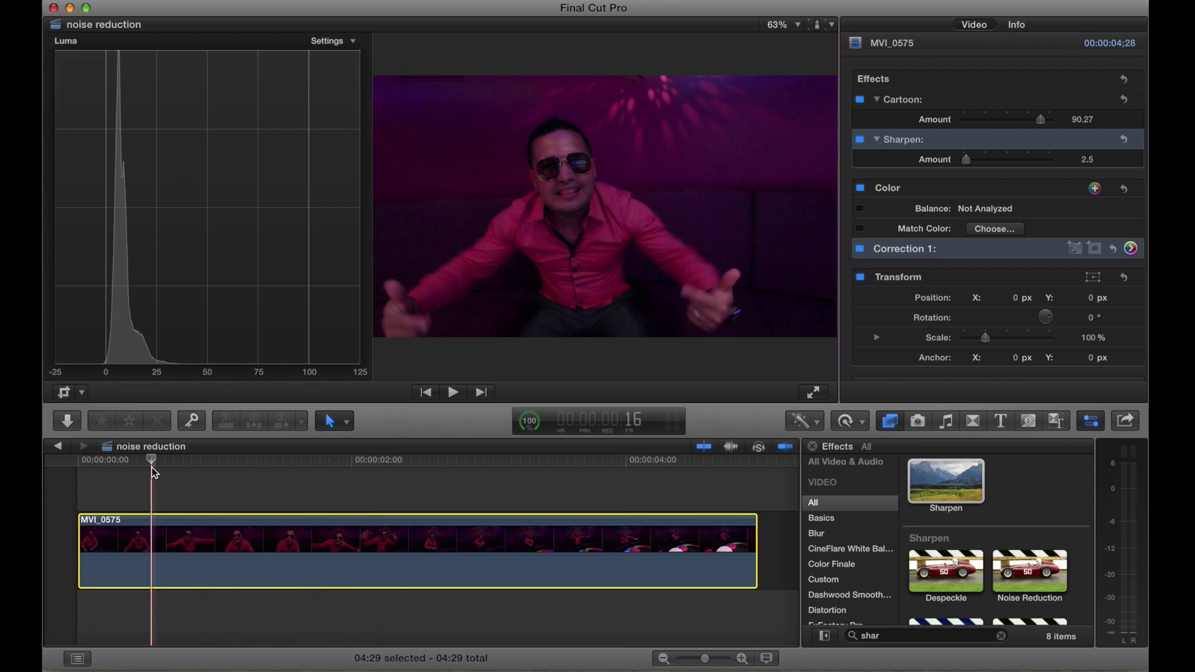
click(813, 392)
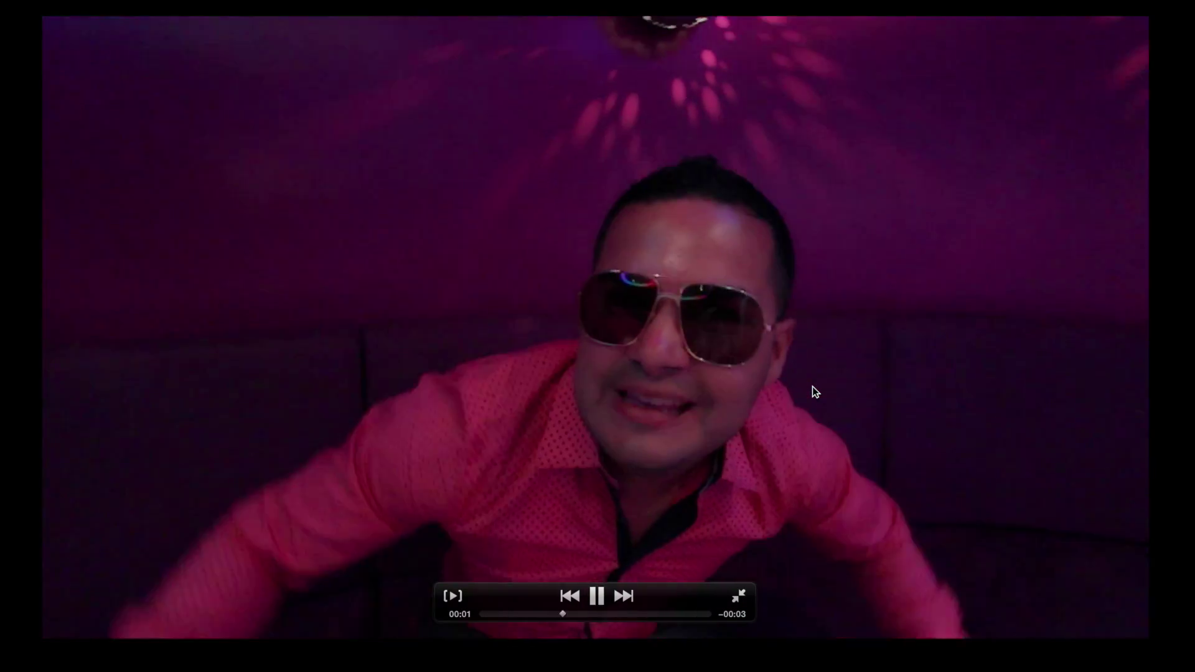
key(space)
key(space)
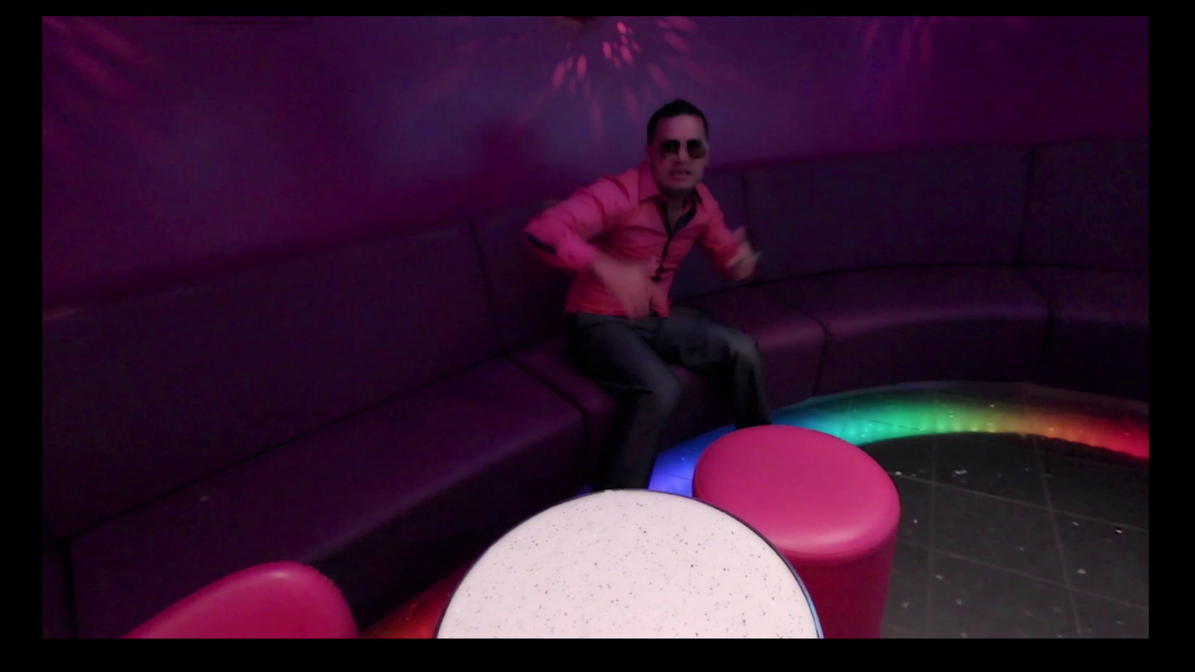
key(Escape)
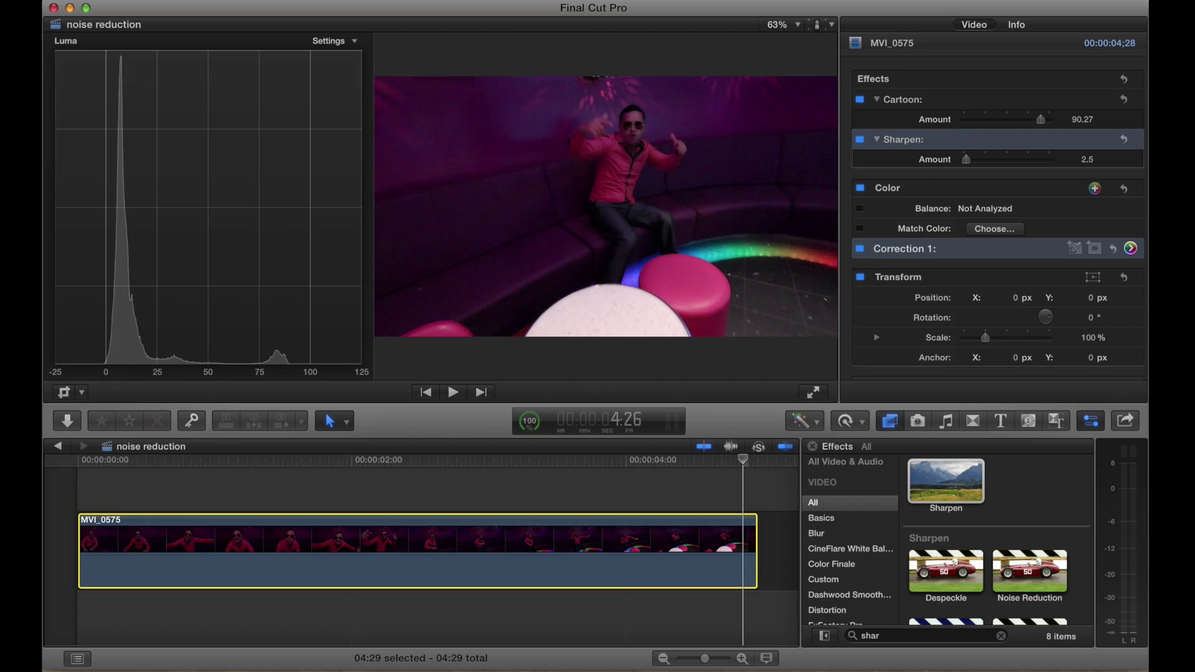
click(403, 462)
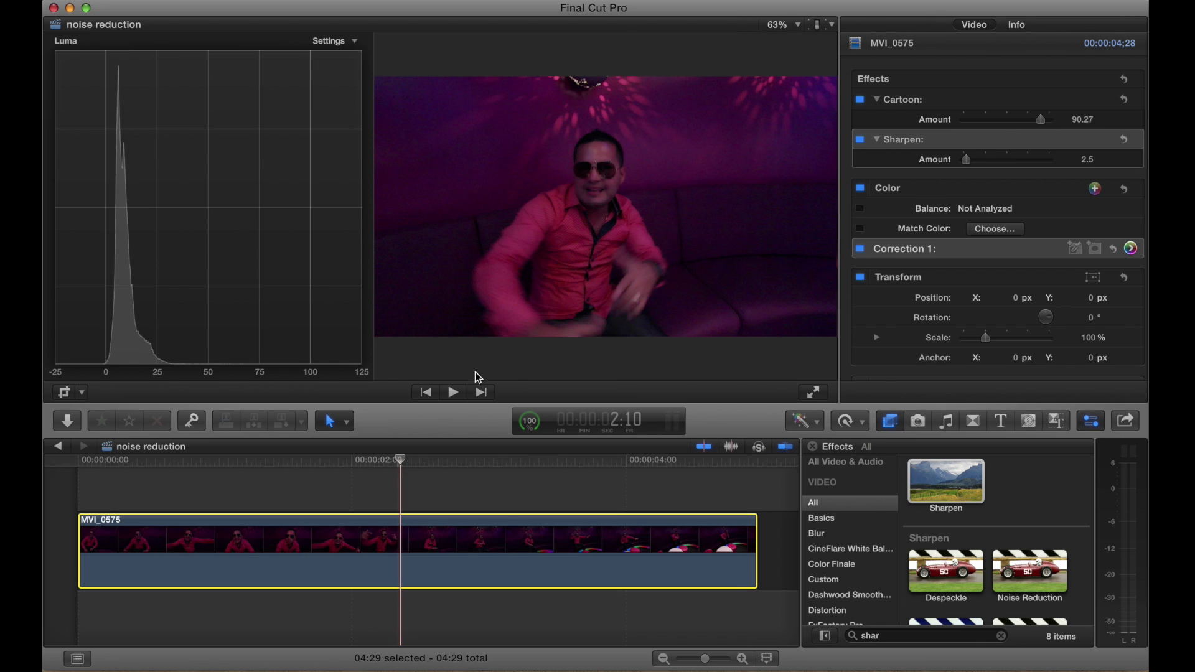
click(862, 100)
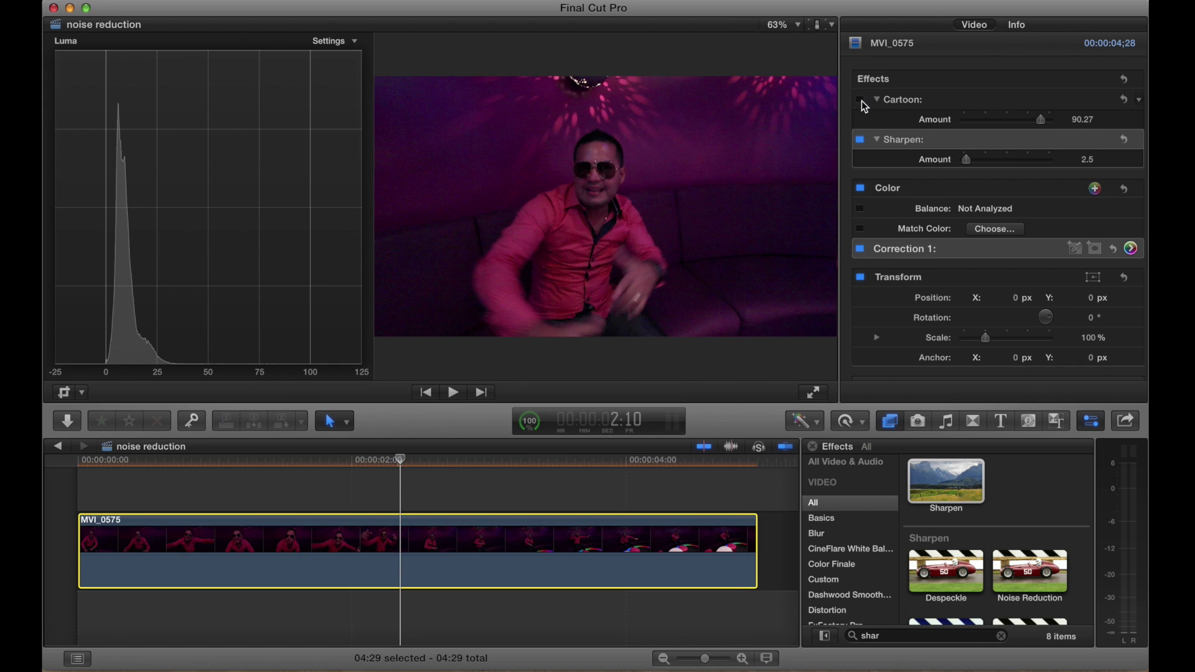
click(862, 100)
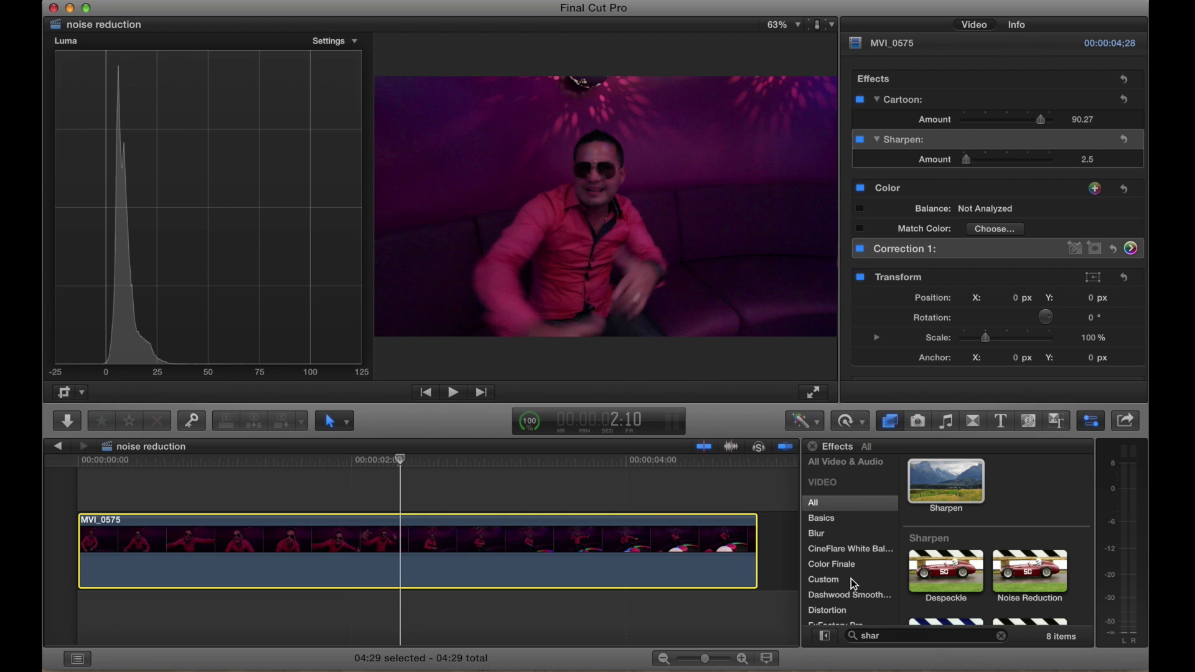
Open the Pixel Film Studios PROMORPHIC category and apply PROMORPHIC 4 to MVI_0575
scroll(852, 579, down, 5)
scroll(852, 580, down, 5)
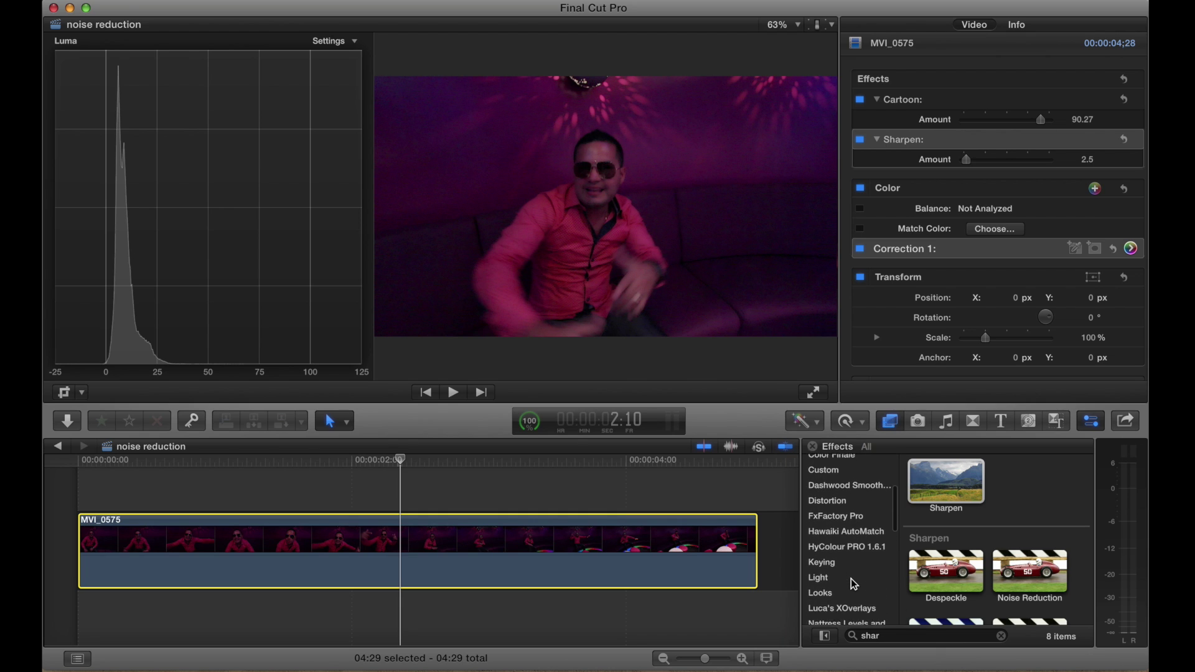
scroll(851, 579, down, 1)
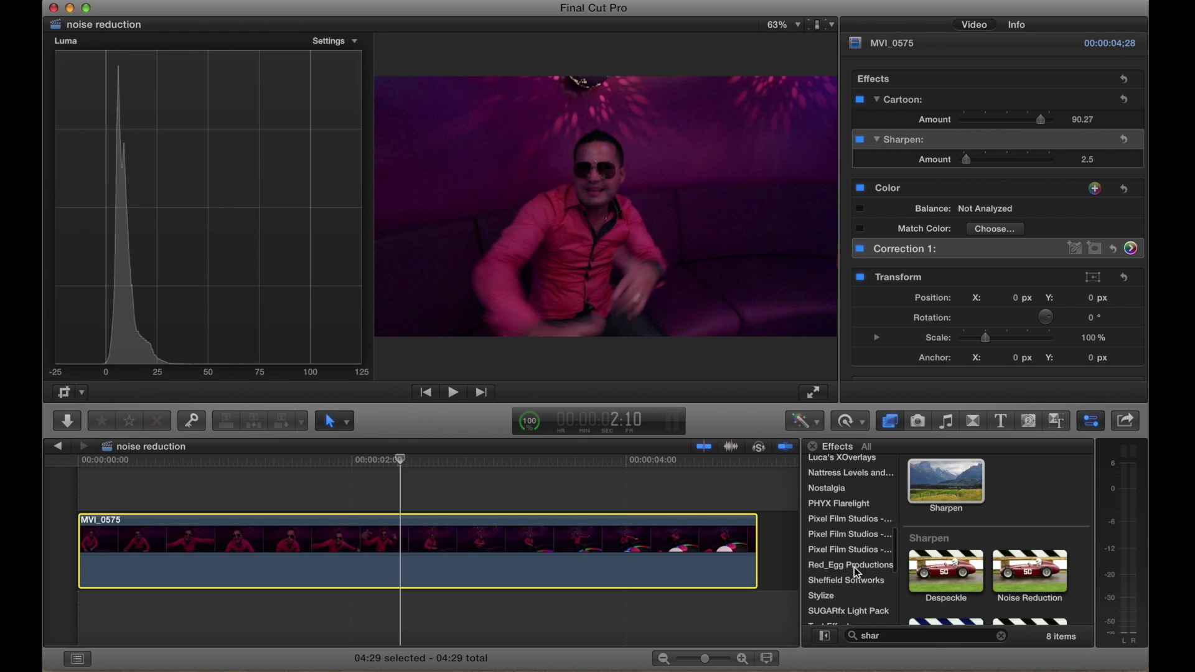
click(864, 551)
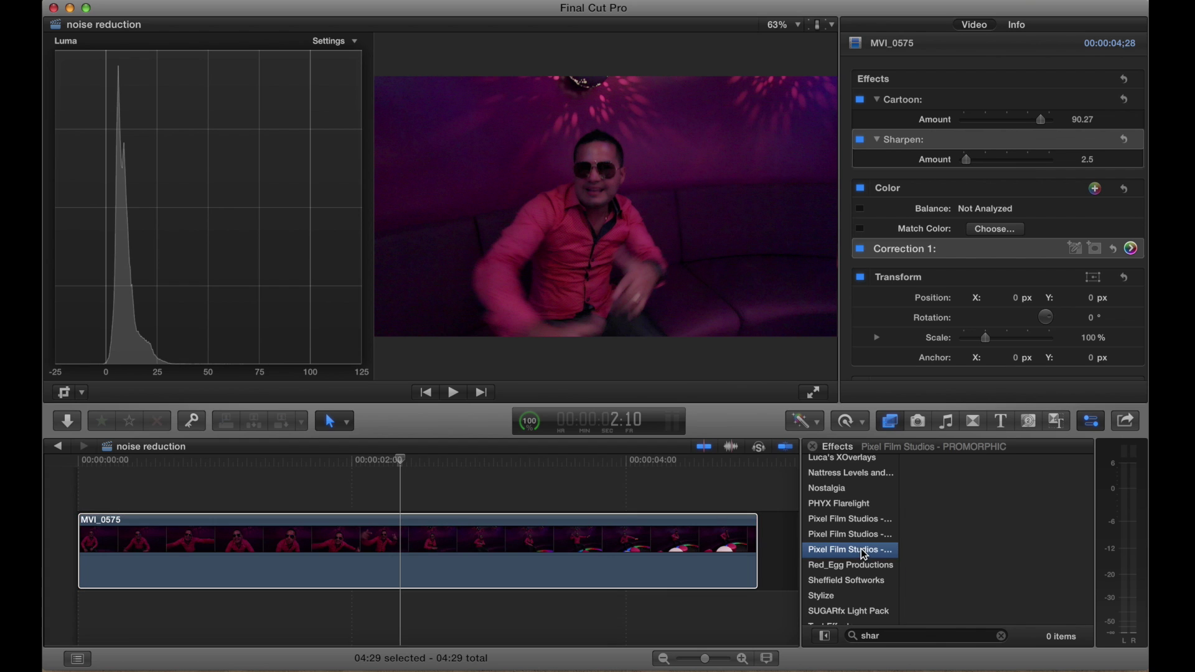
scroll(1082, 582, down, 5)
scroll(1082, 582, down, 5)
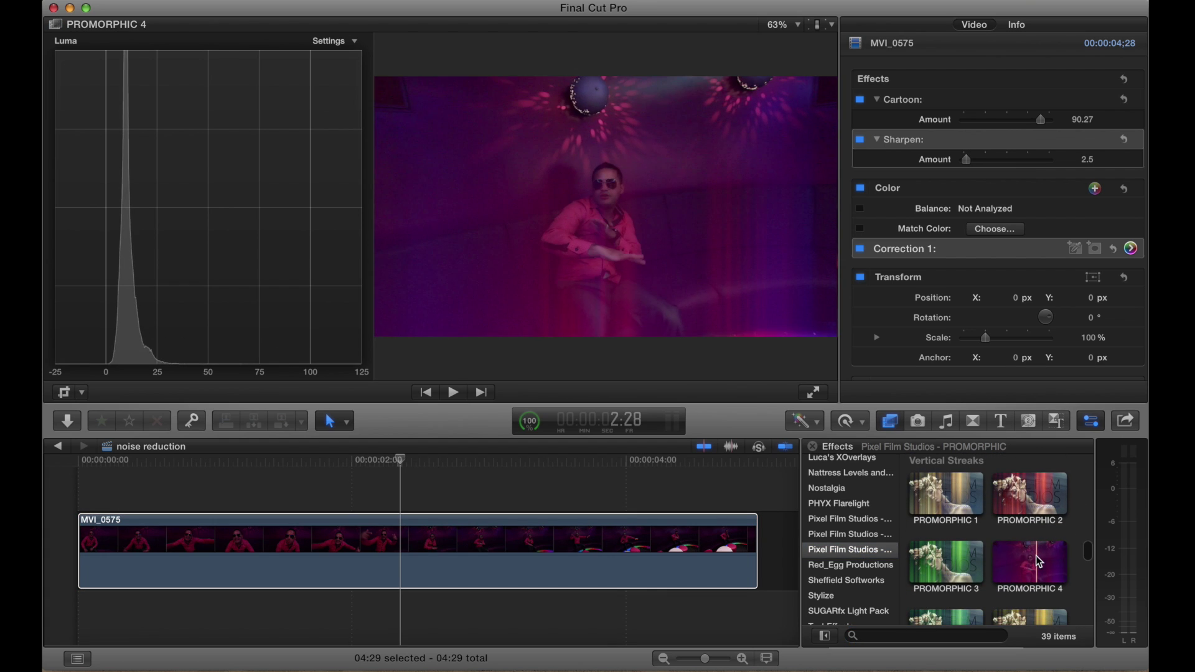
drag(1037, 562, 619, 542)
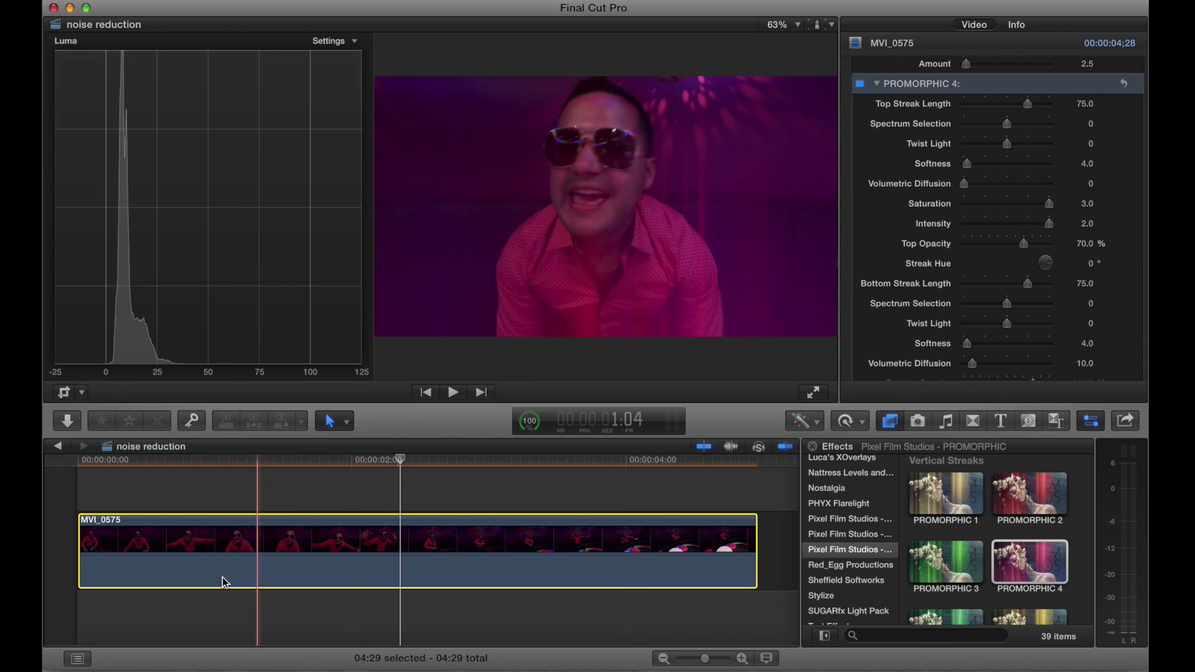
Play the timeline from the start, then switch off the PROMORPHIC 4 and Color corrections
click(76, 595)
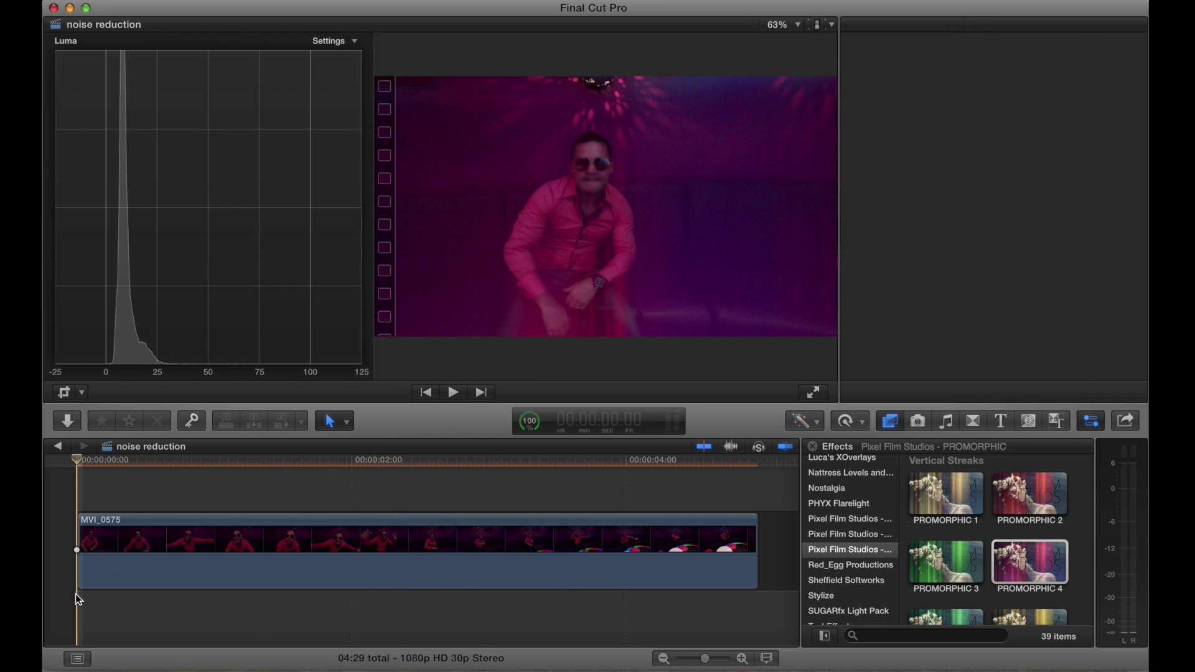
key(space)
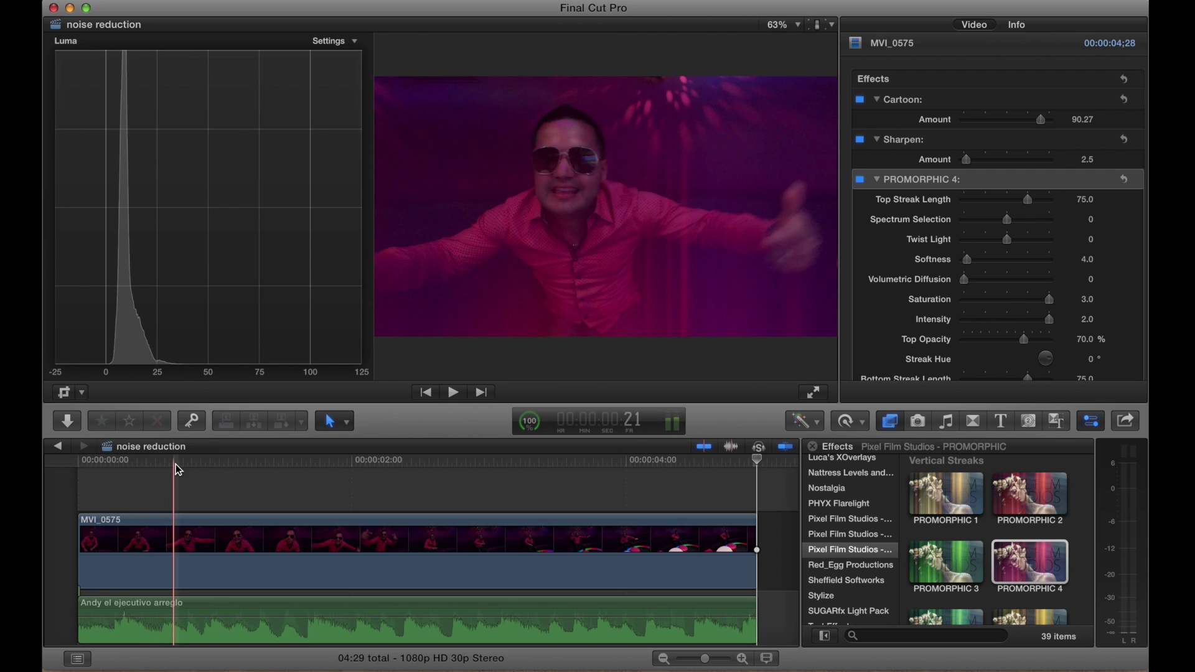
click(193, 461)
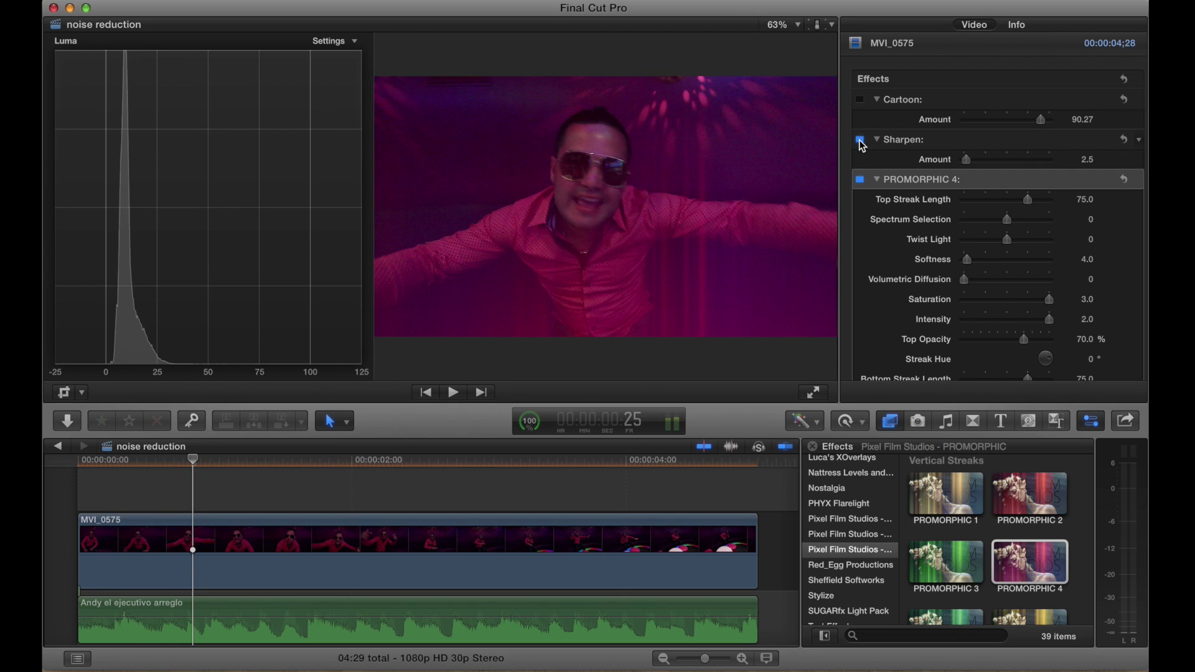
click(861, 181)
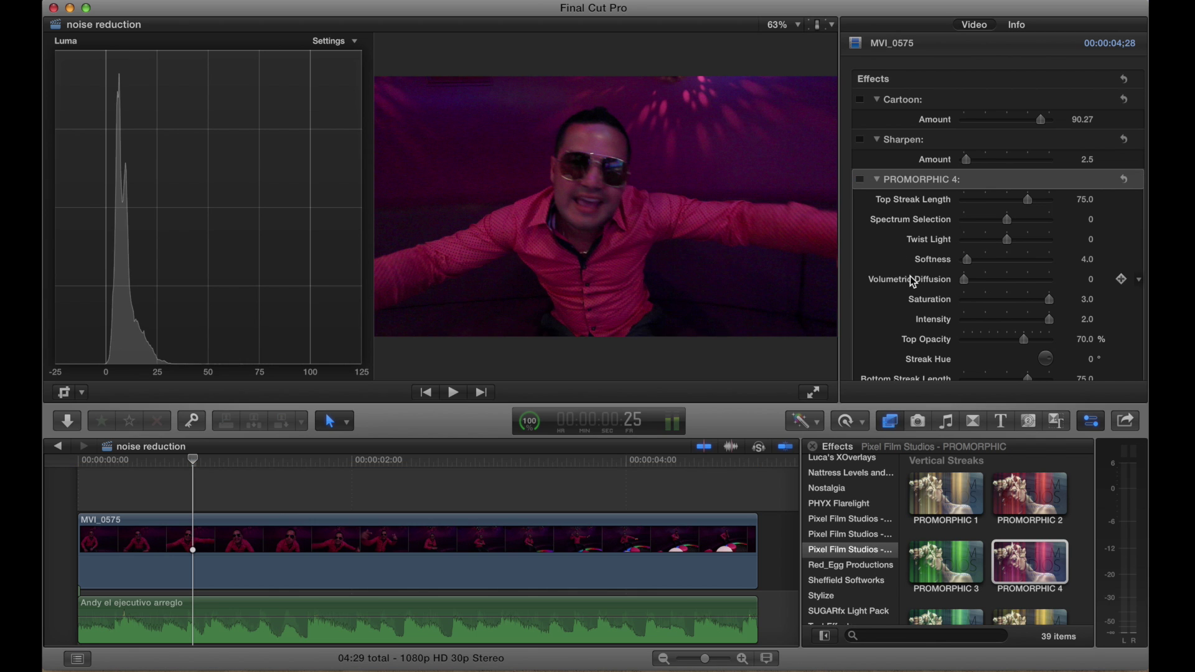
scroll(913, 282, down, 6)
click(861, 308)
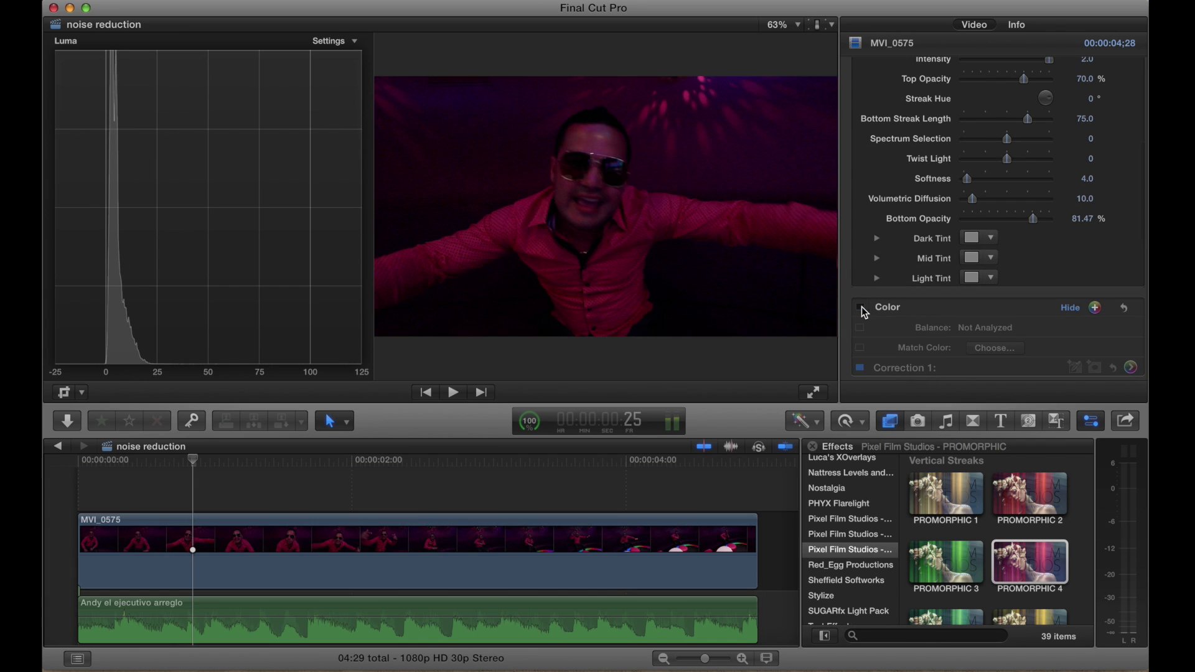